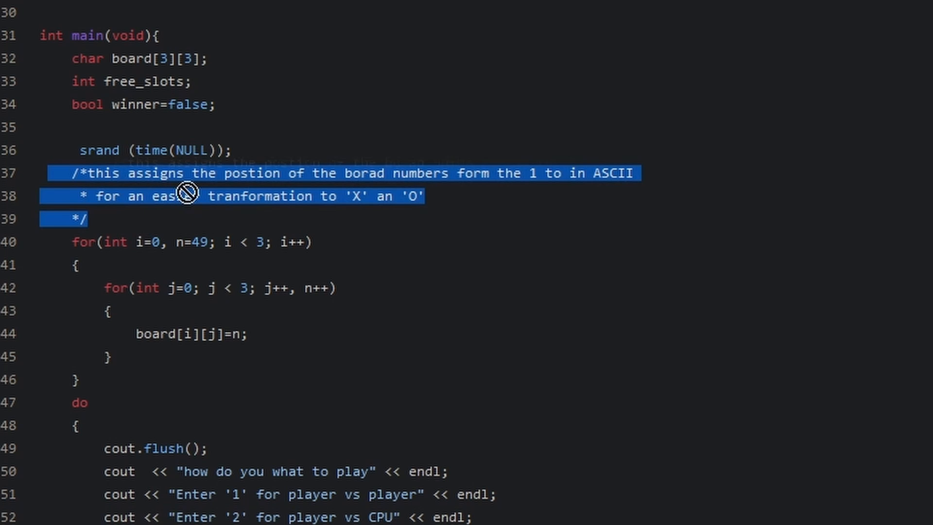
{"action": "scroll", "coordinate": [460, 225], "scroll_direction": "down", "scroll_amount": 15}
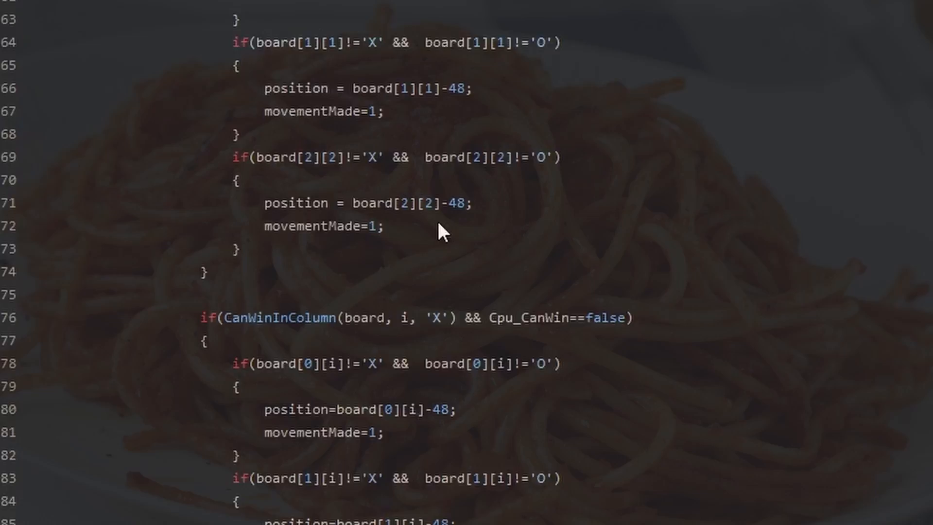
{"action": "scroll", "coordinate": [443, 225], "scroll_direction": "down", "scroll_amount": 15}
{"action": "scroll", "coordinate": [442, 226], "scroll_direction": "down", "scroll_amount": 15}
{"action": "scroll", "coordinate": [423, 244], "scroll_direction": "down", "scroll_amount": 5}
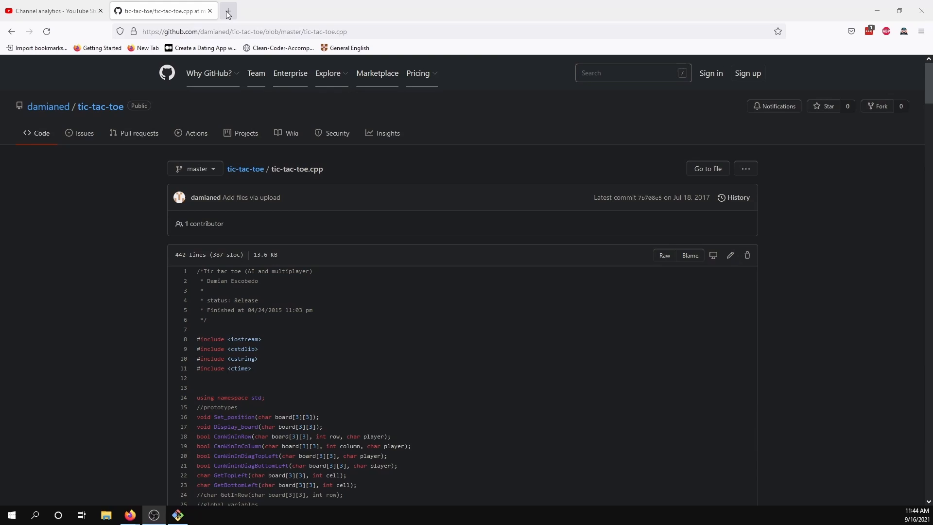
Step: Search 'how to run c++ in windows' in a new tab and open the Stack Overflow answer
{"action": "left_click", "coordinate": [228, 11]}
{"action": "type", "text": "how to r"}
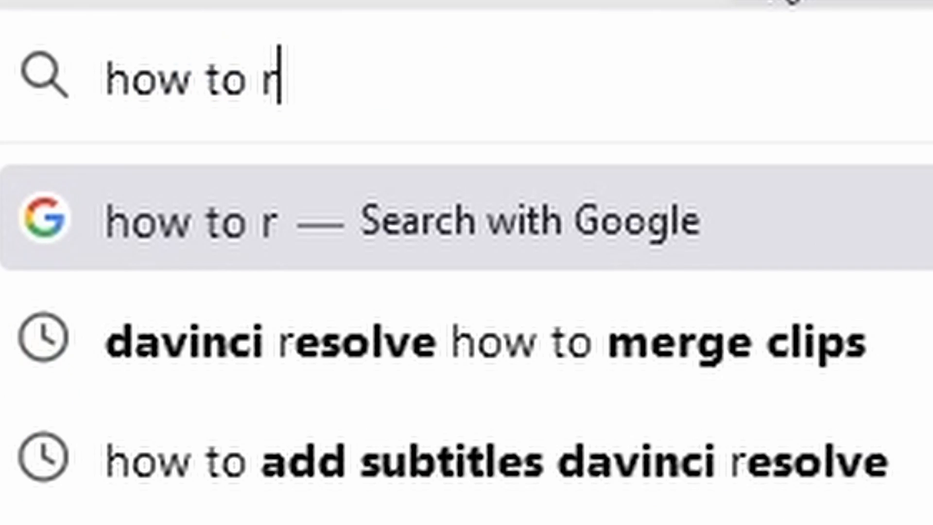
{"action": "type", "text": "un c="}
{"action": "key", "text": "BackSpace"}
{"action": "type", "text": "++ "}
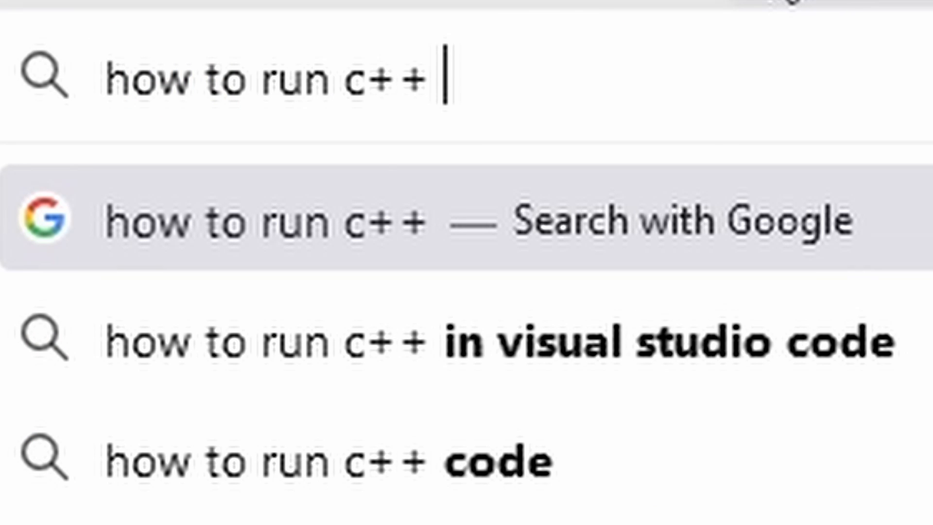
{"action": "type", "text": "in window"}
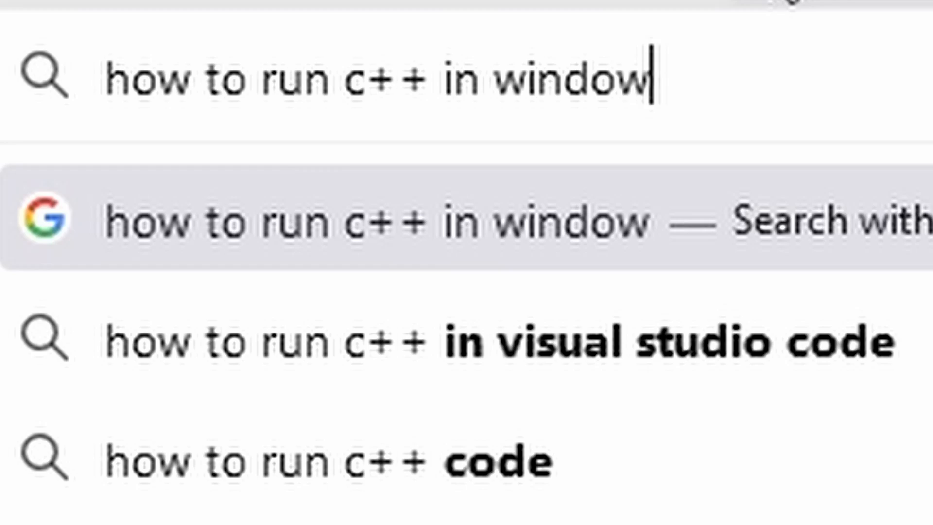
{"action": "type", "text": "s"}
{"action": "key", "text": "Return"}
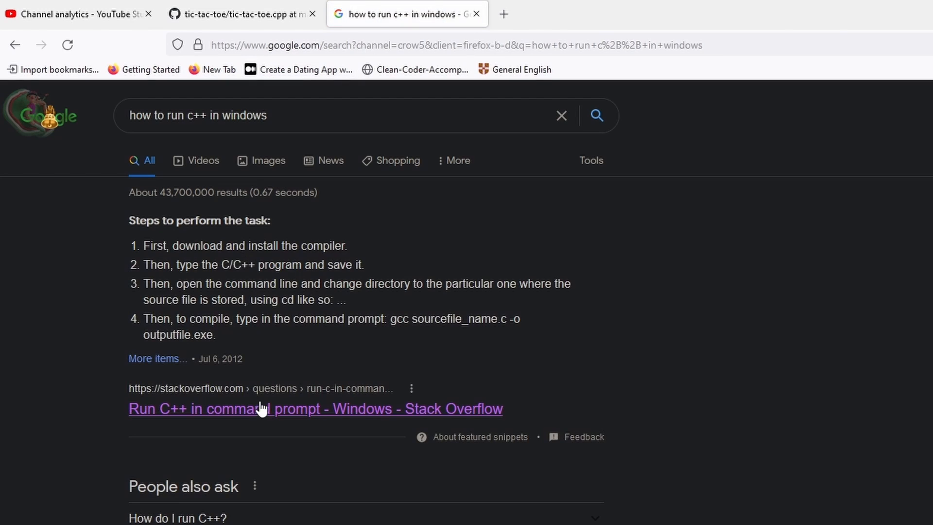
{"action": "left_click", "coordinate": [261, 409]}
{"action": "scroll", "coordinate": [508, 314], "scroll_direction": "down", "scroll_amount": 5}
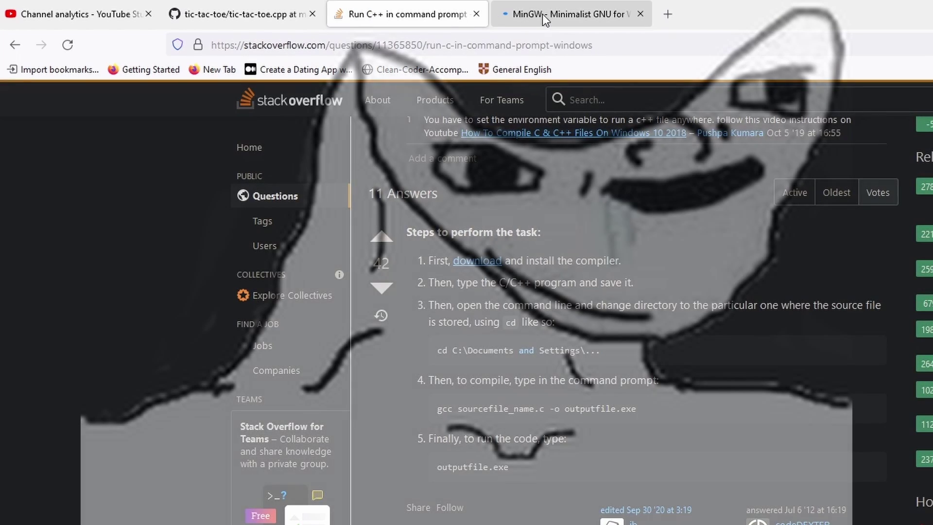
Step: Start the MinGW installer download from its SourceForge project page
{"action": "left_click", "coordinate": [543, 14]}
{"action": "left_click", "coordinate": [291, 268]}
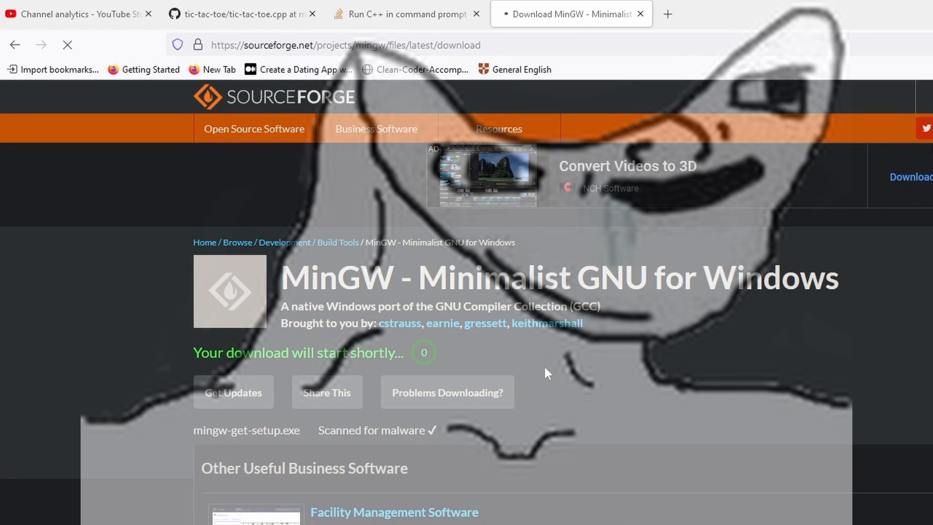
{"action": "left_click", "coordinate": [327, 14]}
{"action": "key", "text": "ctrl+t"}
{"action": "type", "text": "how to complie c"}
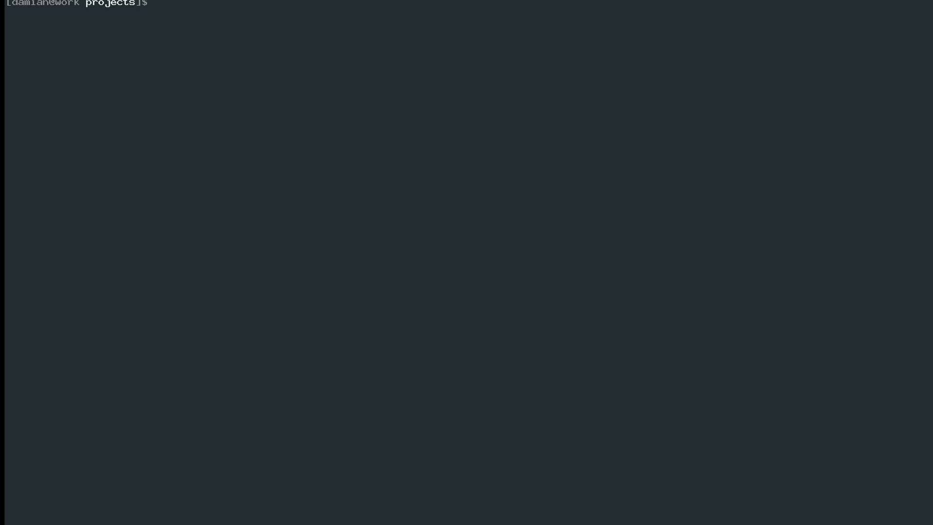
{"action": "type", "text": " pacman -S gcc"}
Step: Install gcc with pacman and clone the tic-tac-toe repository from the pasted URL
{"action": "key", "text": "Return"}
{"action": "type", "text": "y"}
{"action": "key", "text": "Return"}
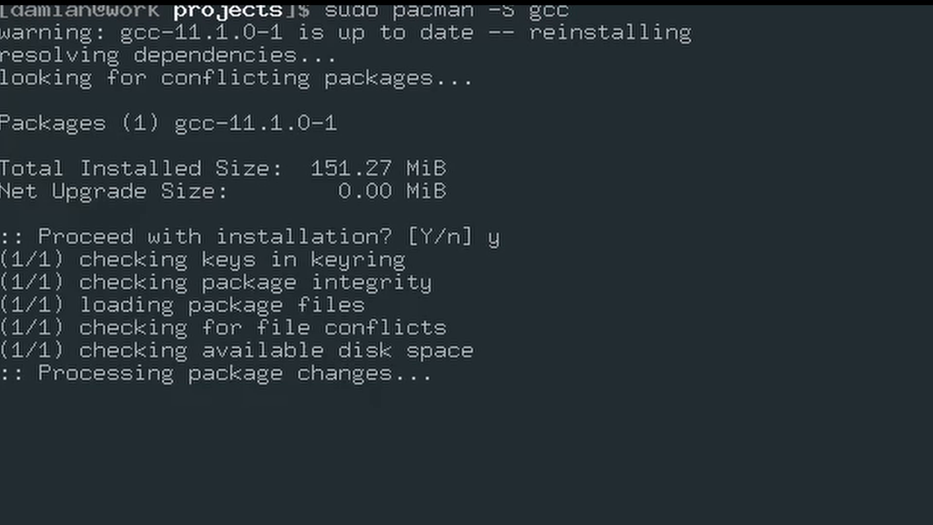
{"action": "key", "text": "ctrl+l"}
{"action": "type", "text": "git clone"}
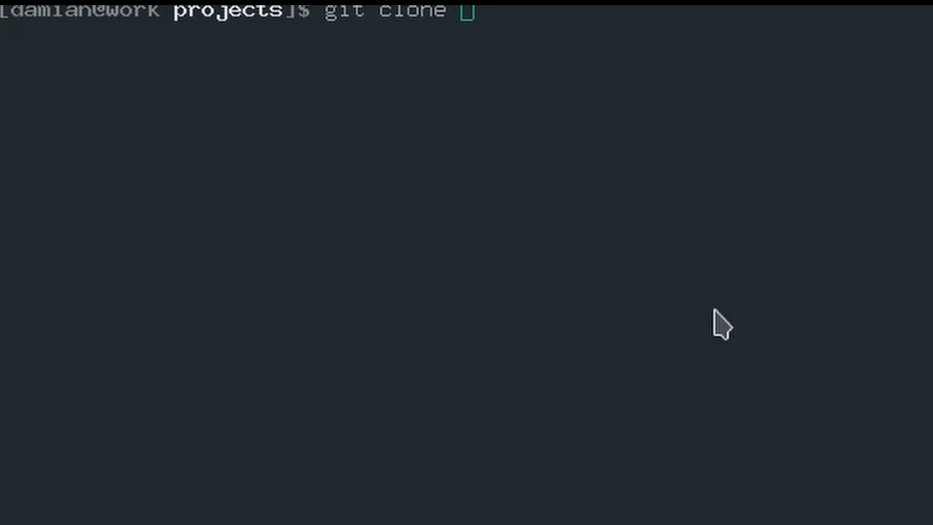
{"action": "key", "text": "ctrl+shift+v"}
{"action": "key", "text": "Return"}
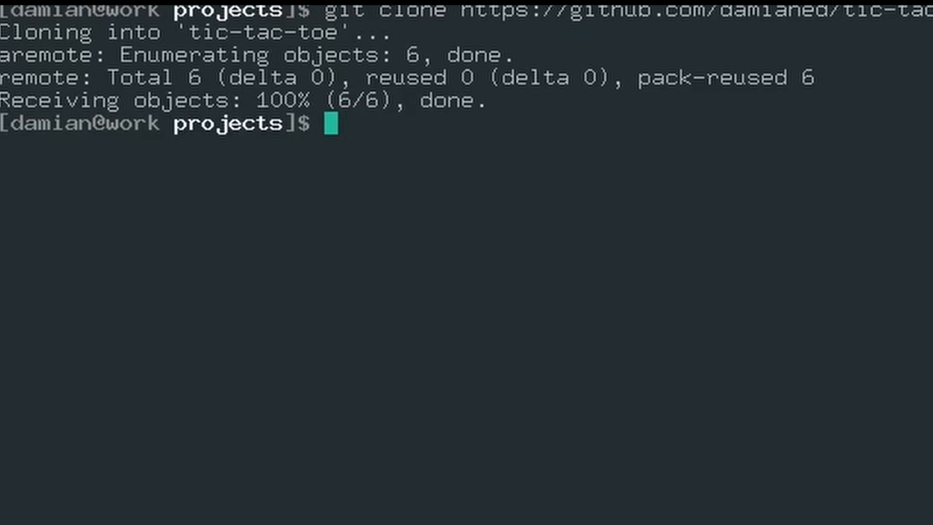
{"action": "type", "text": "cd tic-tac-toe/"}
Step: Compile tic-tac-toe.cpp with g++ into an executable named game inside the repo folder
{"action": "key", "text": "Return"}
{"action": "key", "text": "ctrl+l"}
{"action": "type", "text": "g++ tic-tac-toe.cpp"}
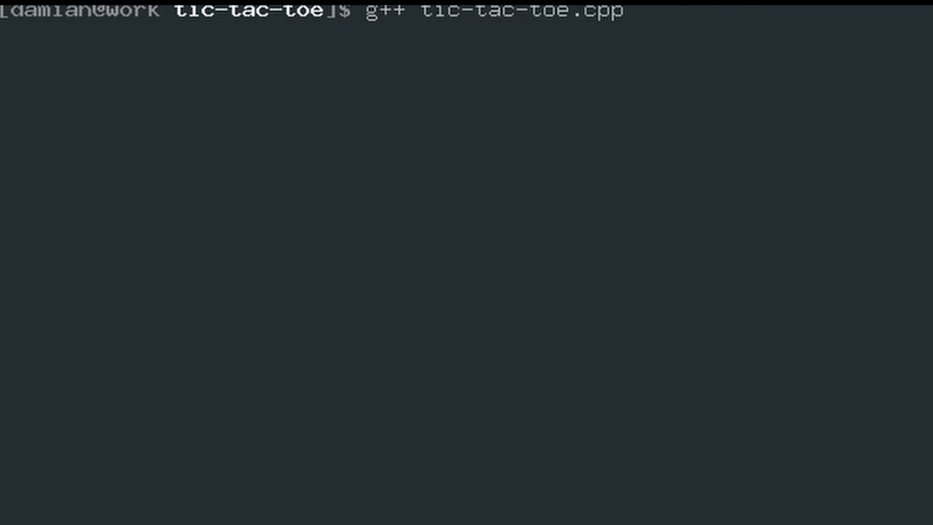
{"action": "type", "text": " -o game"}
{"action": "key", "text": "Return"}
{"action": "type", "text": "./game"}
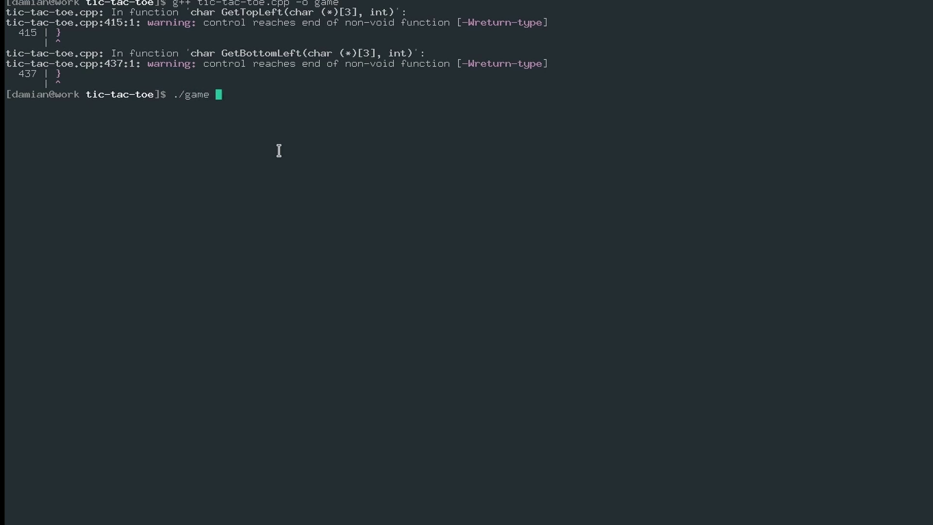
Step: Run ./game in player-vs-CPU mode and place X on squares 2, 7 and 6
{"action": "key", "text": "Return"}
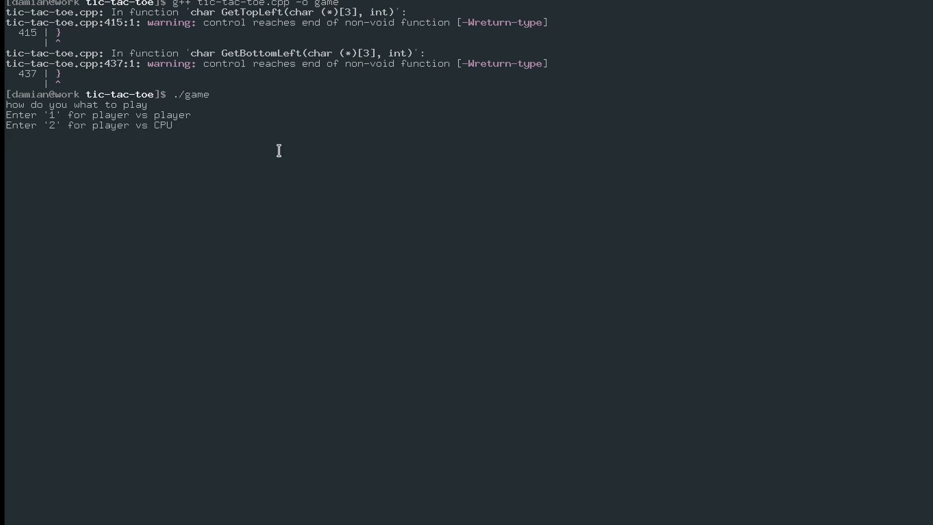
{"action": "key", "text": "Return"}
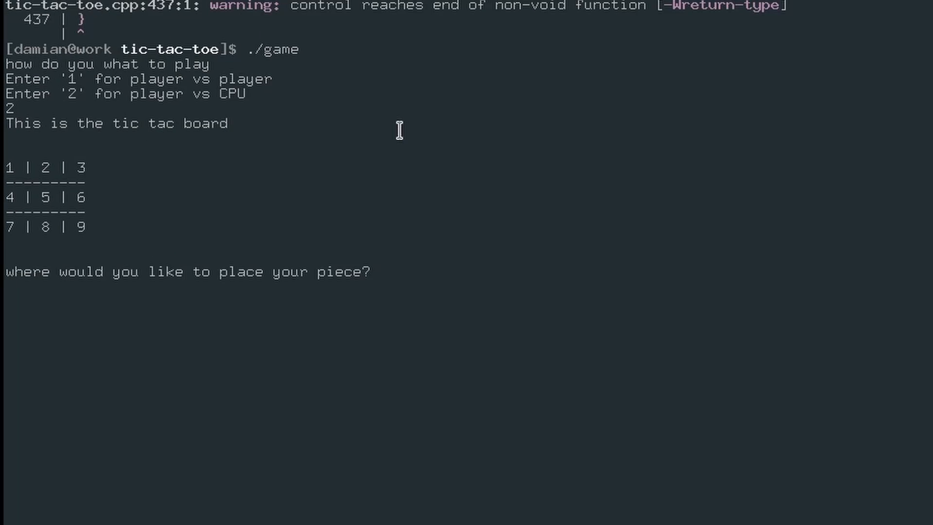
{"action": "type", "text": "2"}
{"action": "key", "text": "Return"}
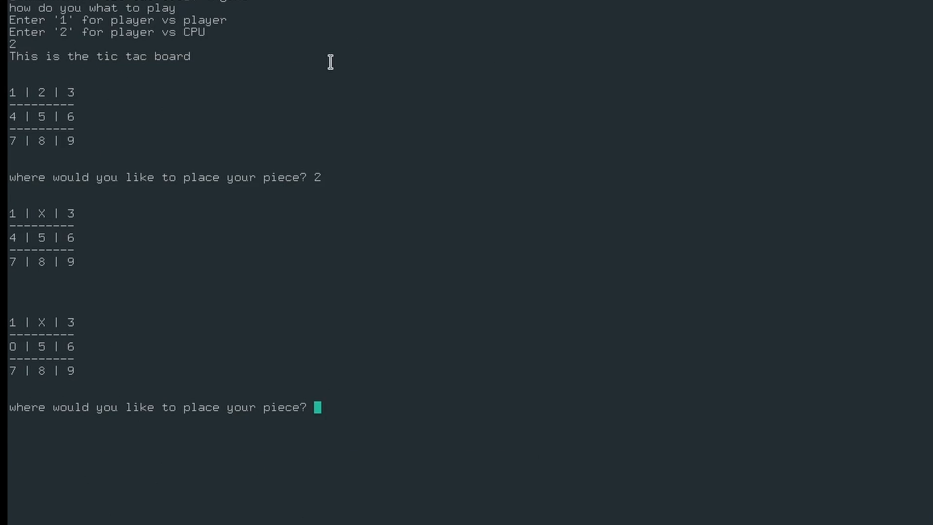
{"action": "key", "text": "Return"}
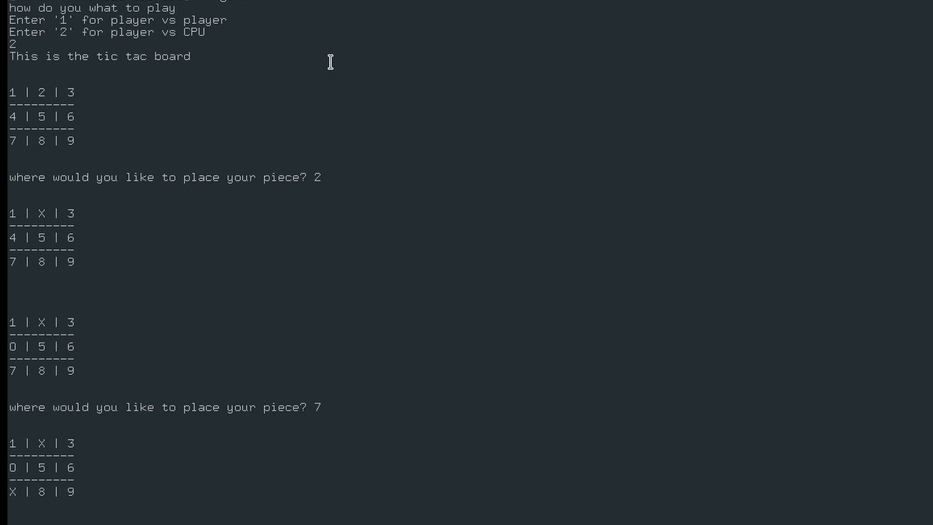
{"action": "type", "text": "6"}
{"action": "key", "text": "Return"}
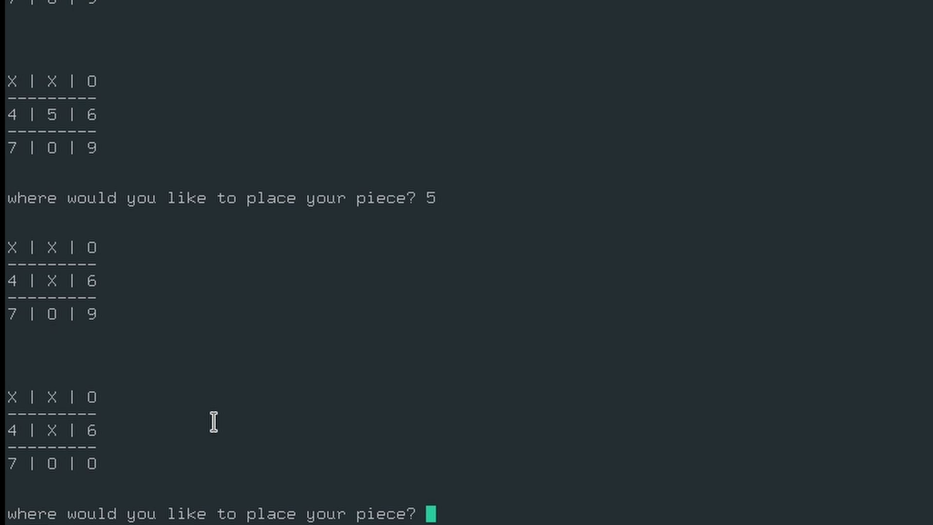
{"action": "type", "text": "7"}
Step: Place X on squares 7, 1, 5, 7 and finally 3 to win the game
{"action": "key", "text": "Return"}
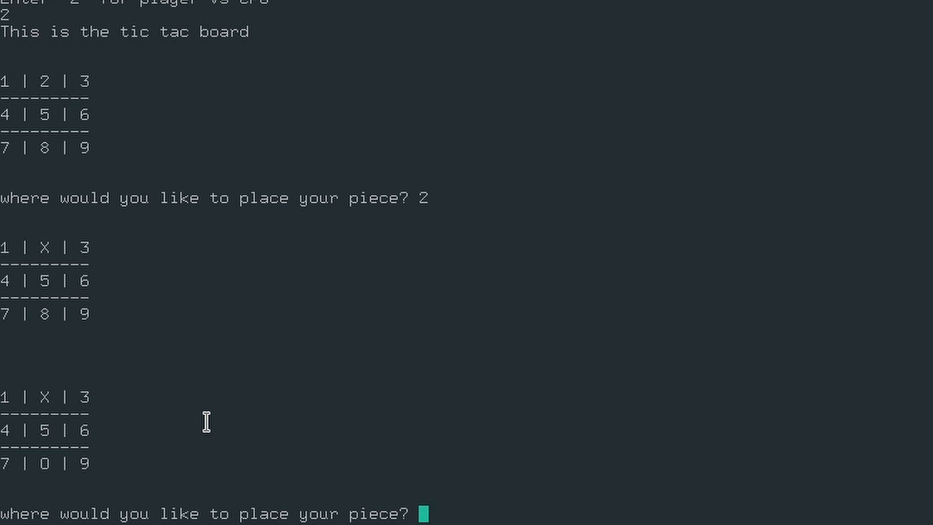
{"action": "type", "text": "1"}
{"action": "key", "text": "Return"}
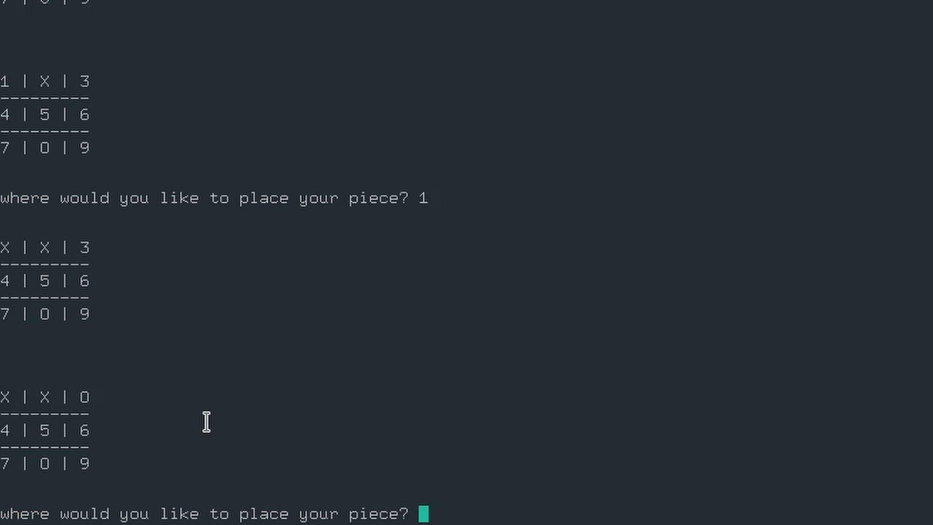
{"action": "type", "text": "5"}
{"action": "key", "text": "Return"}
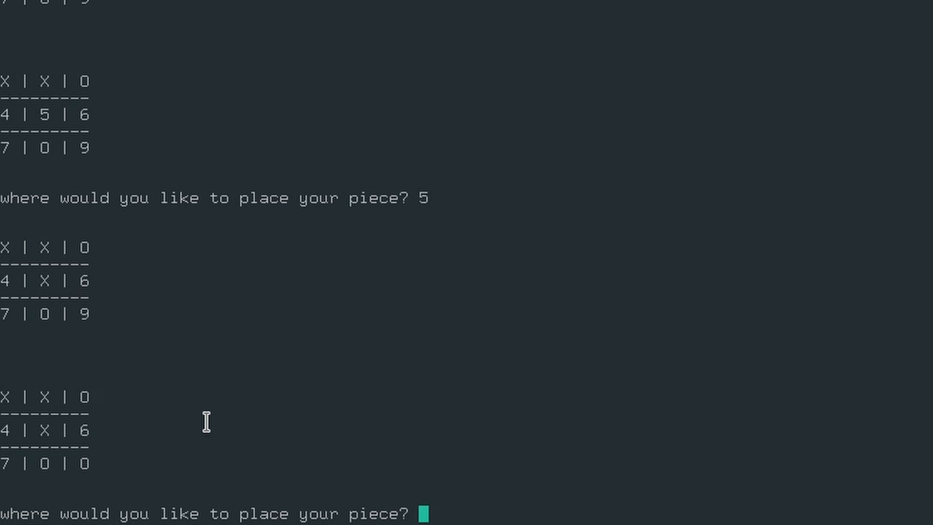
{"action": "type", "text": "7"}
{"action": "key", "text": "Return"}
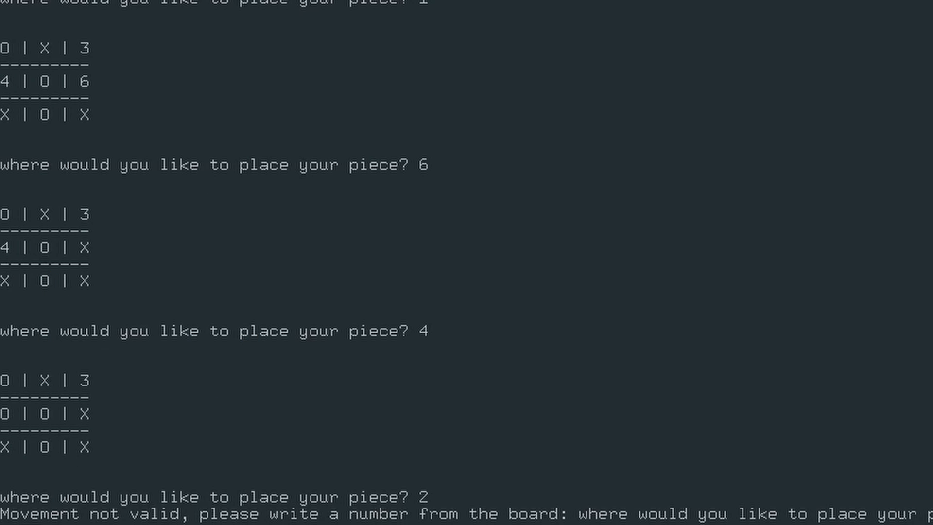
{"action": "type", "text": "3"}
{"action": "key", "text": "Return"}
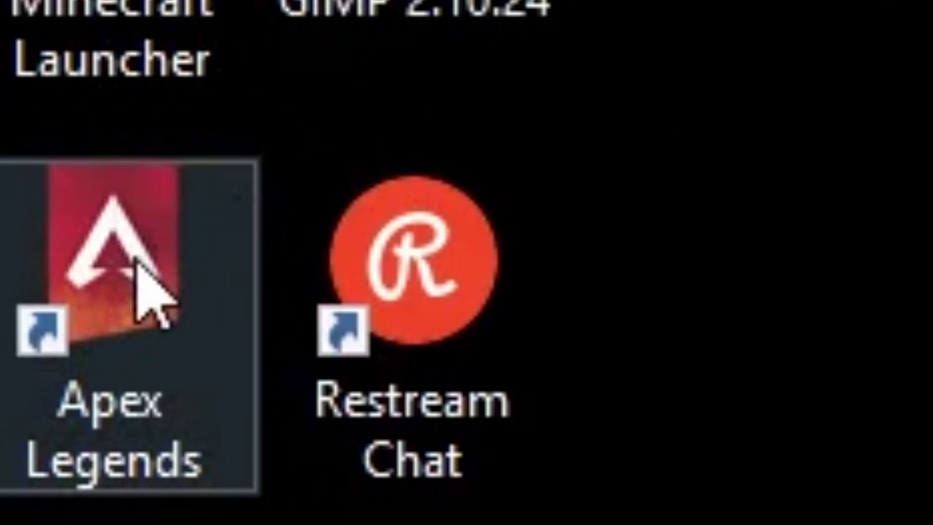
Step: Select the Apex Legends shortcut on the Windows desktop
{"action": "left_click", "coordinate": [14, 453]}
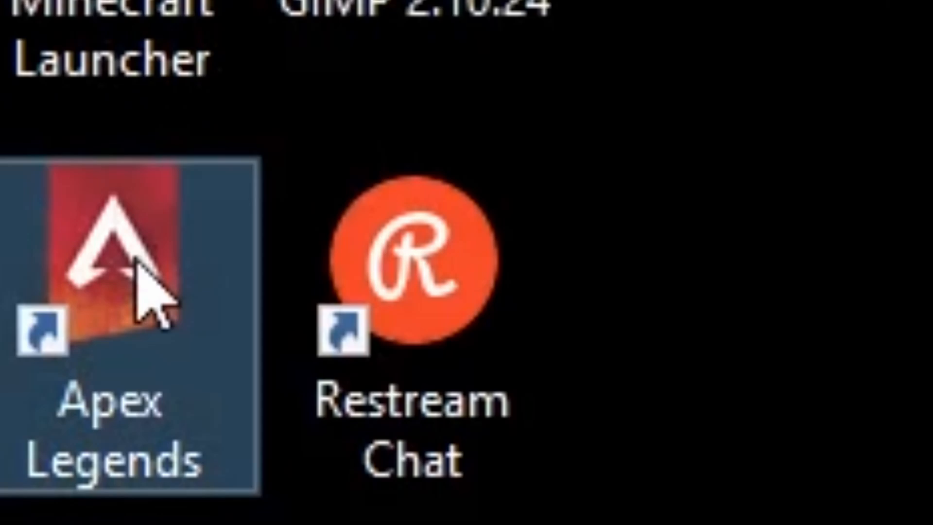